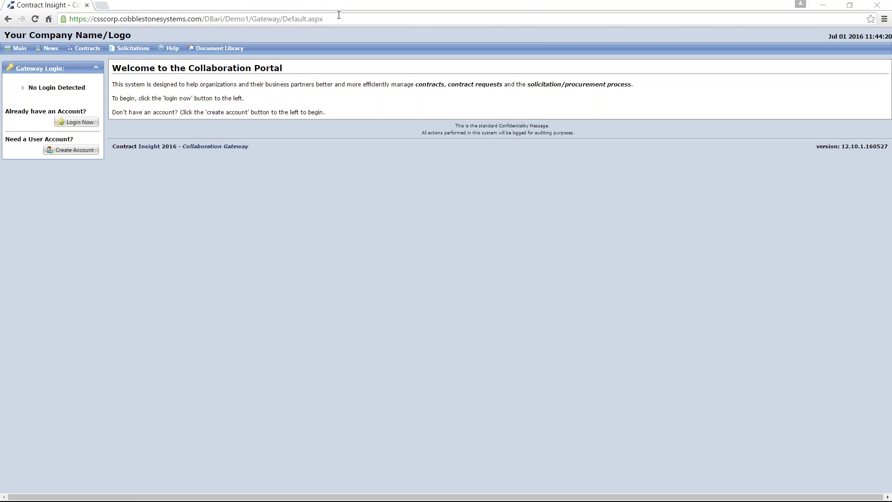
left_click_drag(335, 18, 209, 18)
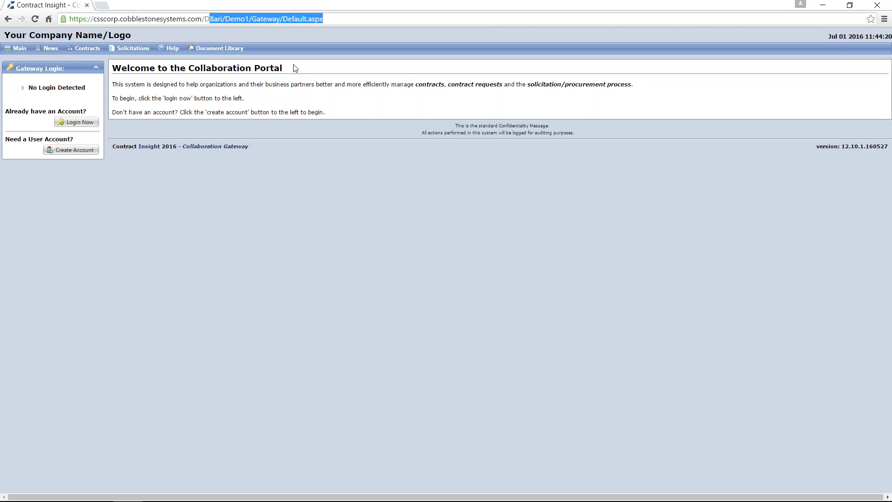
left_click_drag(296, 68, 201, 68)
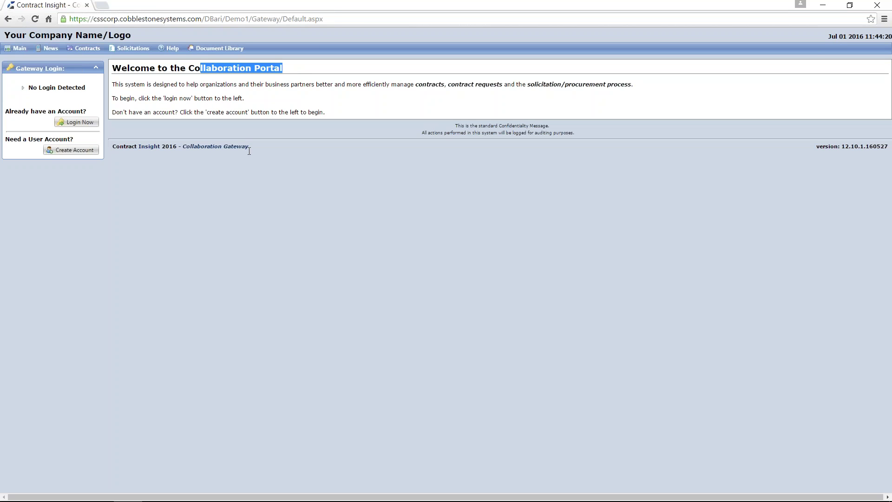
left_click(249, 151)
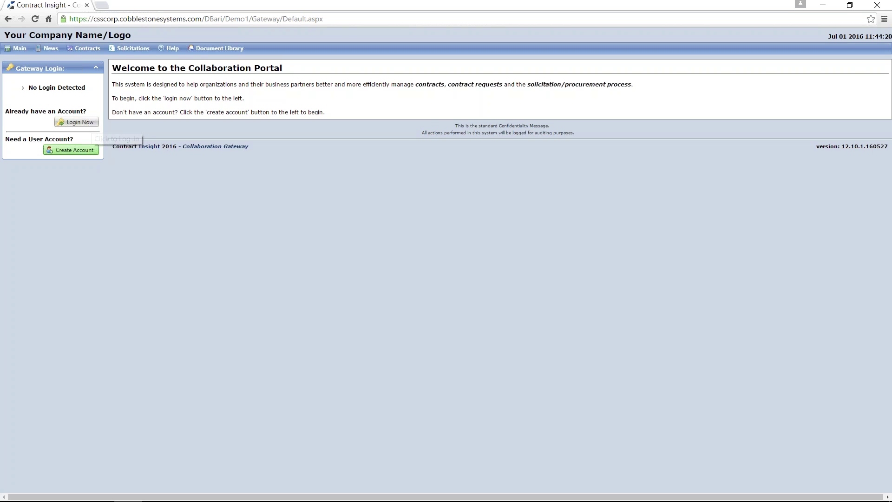
Step: Open the new account signup form to view its company and user information fields
left_click(71, 150)
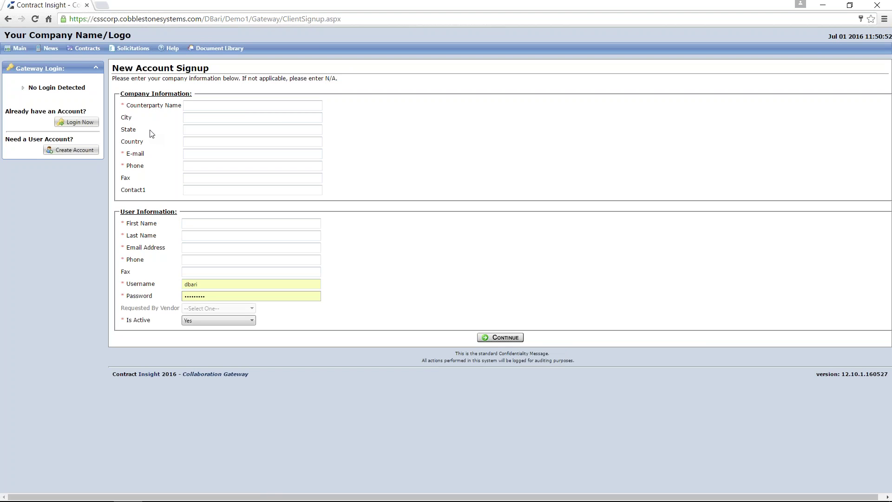
Step: Log in to the Collaboration Gateway with the vendor's user name, saved password and company ID
left_click(79, 123)
double_click(482, 100)
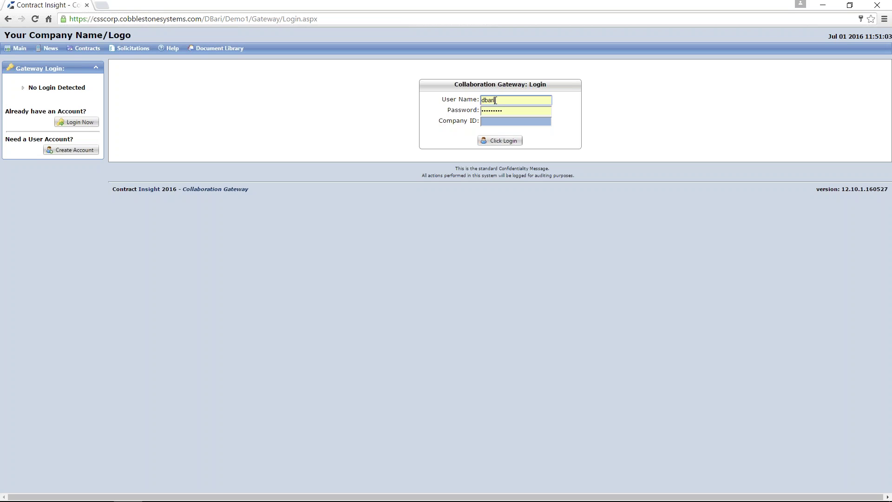
type("j")
key("Down")
left_click(512, 111)
key("Tab")
key("Tab")
type("2")
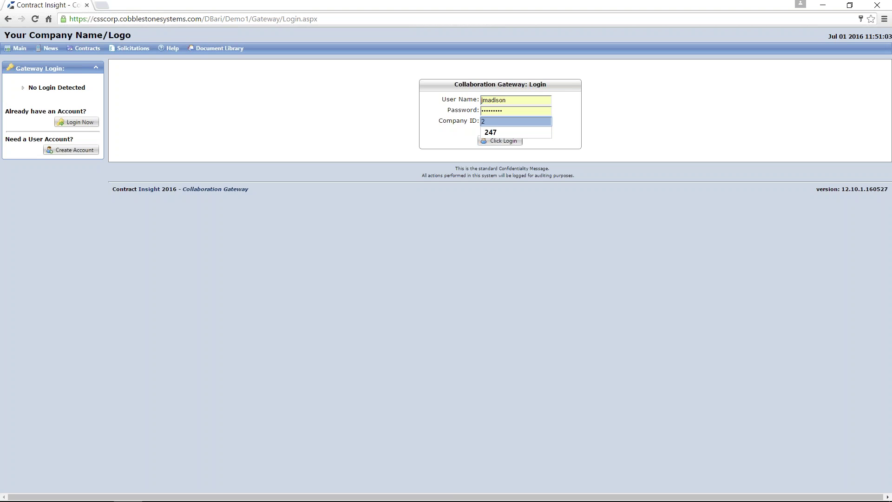
key("Down")
key("Return")
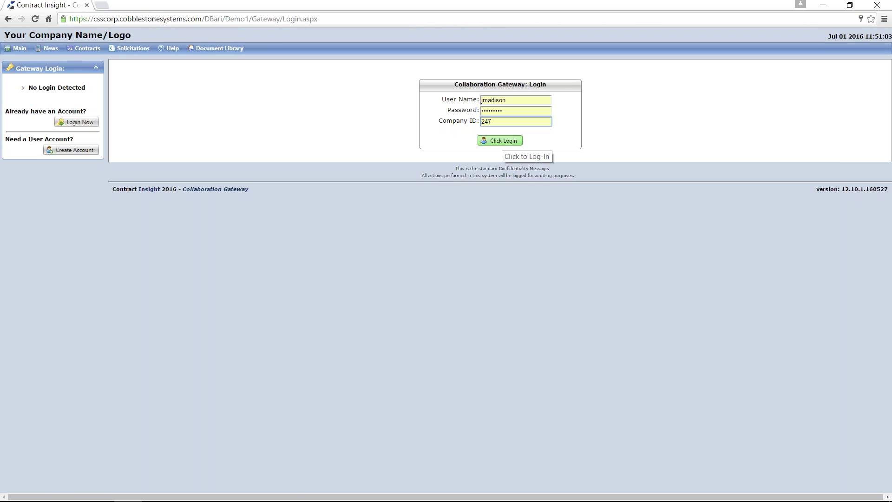
left_click(502, 142)
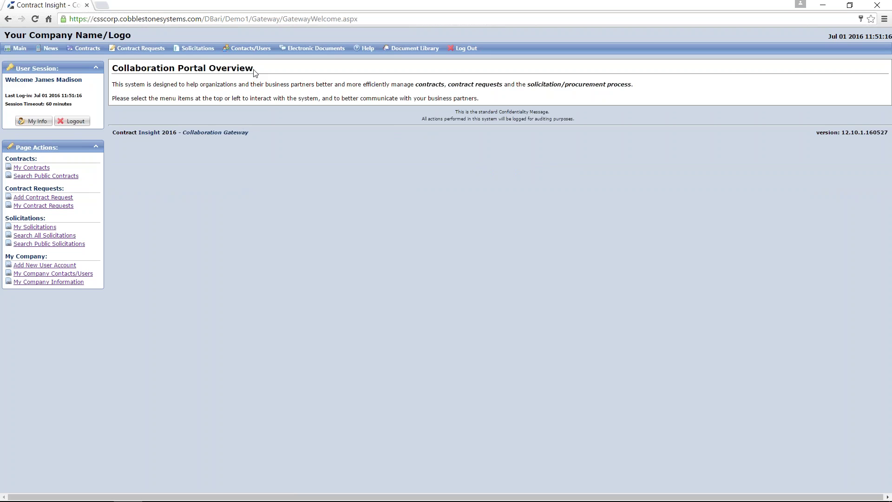
Step: Open the My Contracts list and display the details of the DCB Software Agreement
left_click_drag(255, 73, 177, 72)
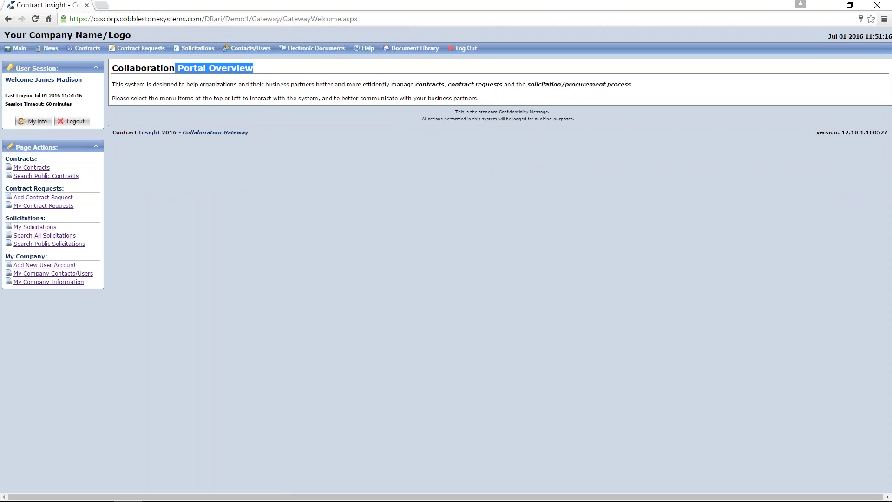
left_click(245, 231)
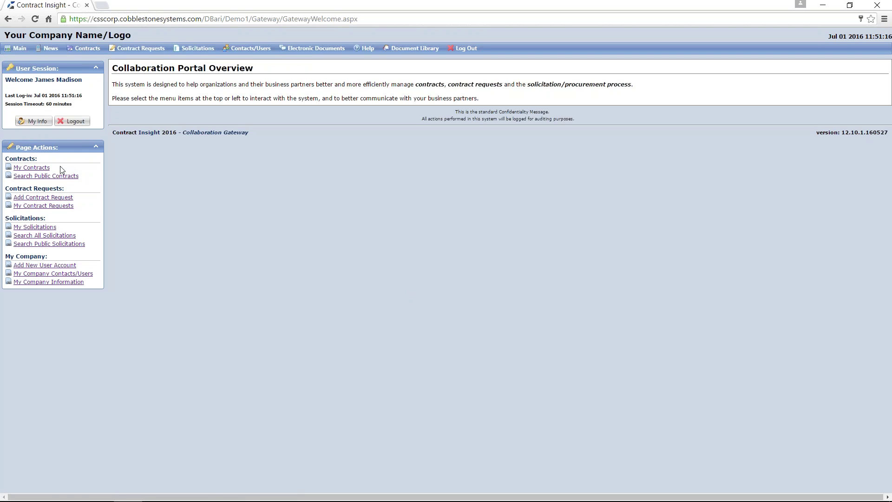
left_click_drag(60, 166, 24, 167)
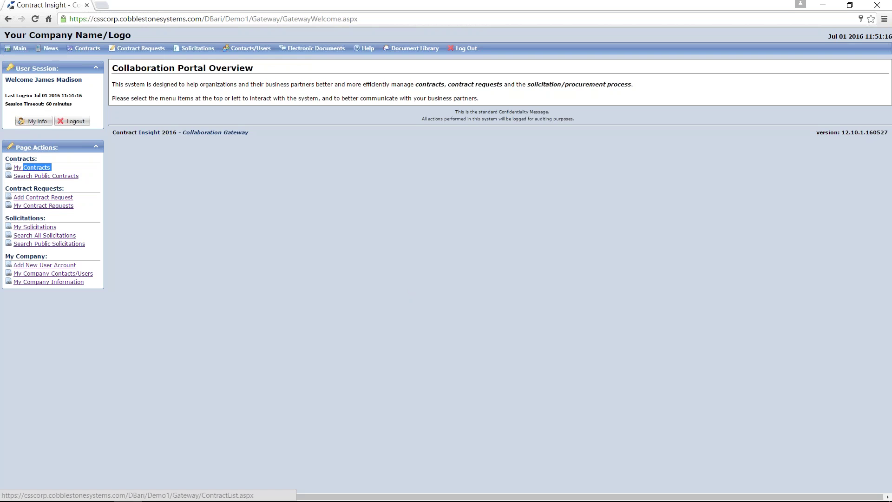
left_click(29, 167)
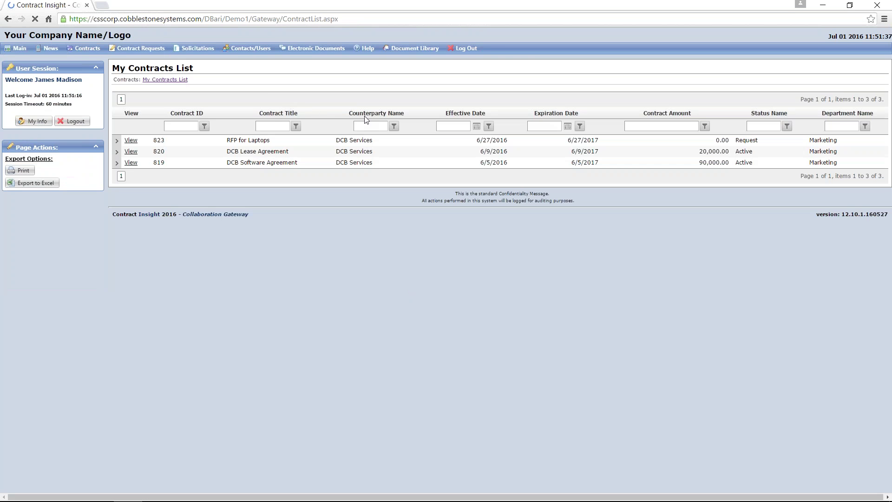
left_click_drag(203, 68, 151, 67)
left_click(259, 88)
left_click_drag(145, 167, 127, 163)
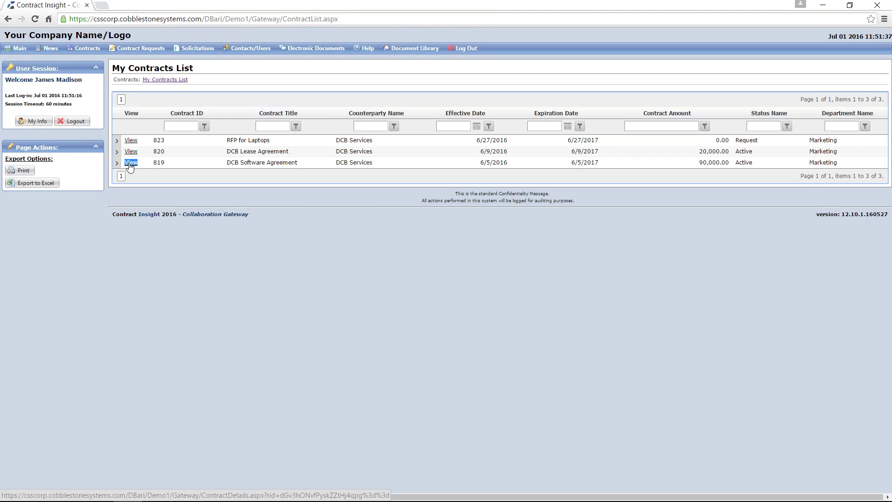
left_click(131, 164)
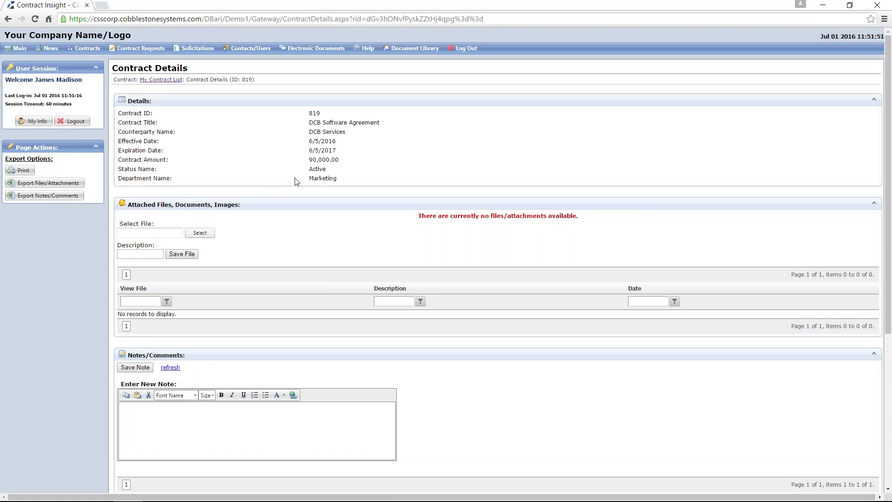
Step: Attach the Word document BLJPROPOSAL2 from the Demo Docs folder to the DCB Software Agreement and save the file
scroll(294, 191, "down", 1)
scroll(295, 192, "down", 2)
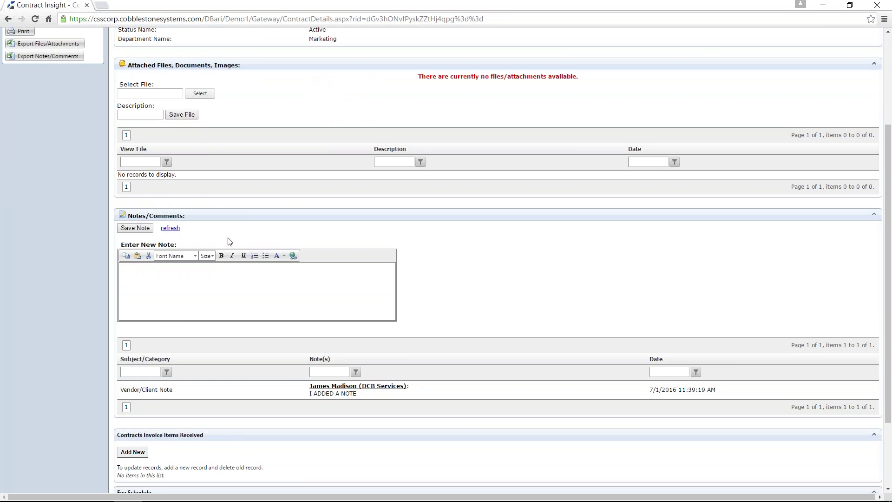
left_click(206, 97)
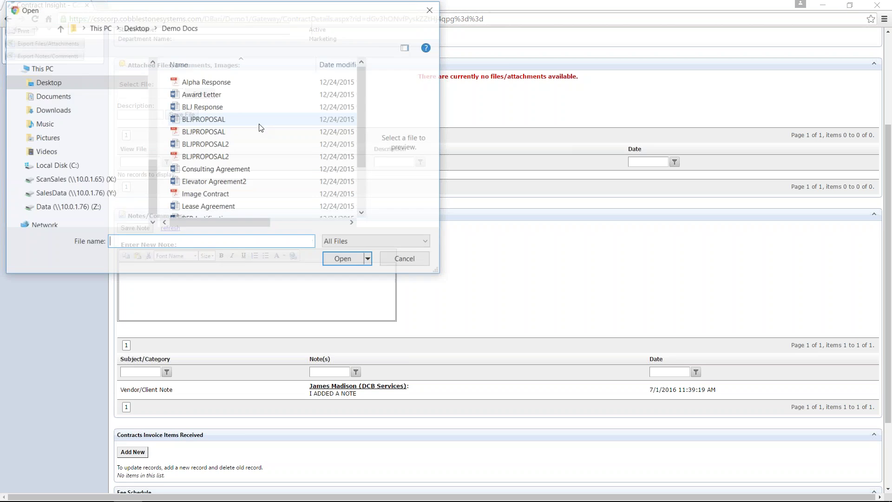
left_click(209, 147)
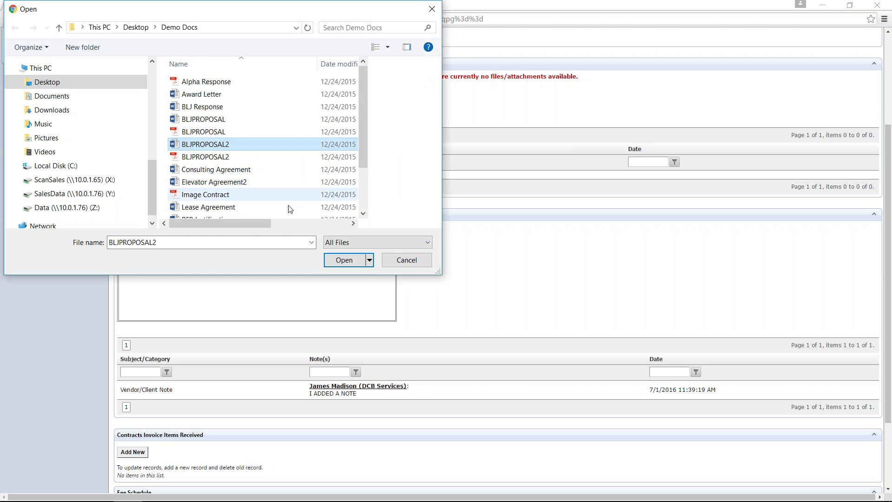
left_click(343, 259)
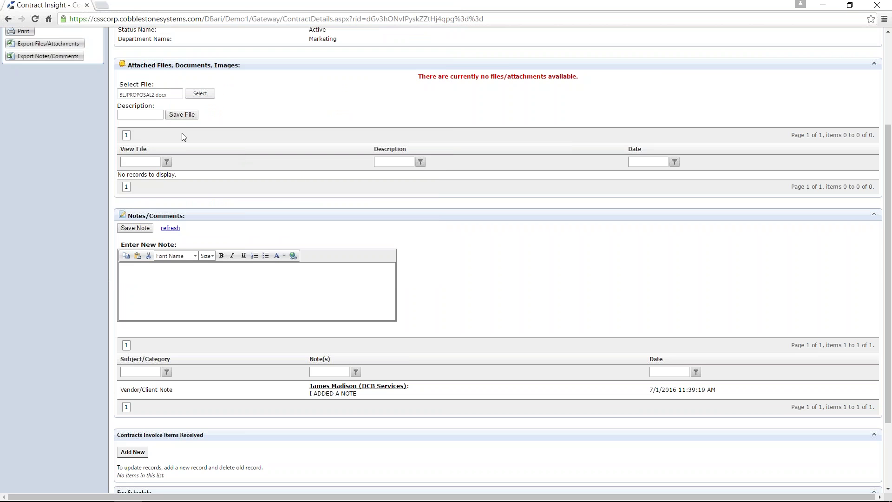
left_click(181, 115)
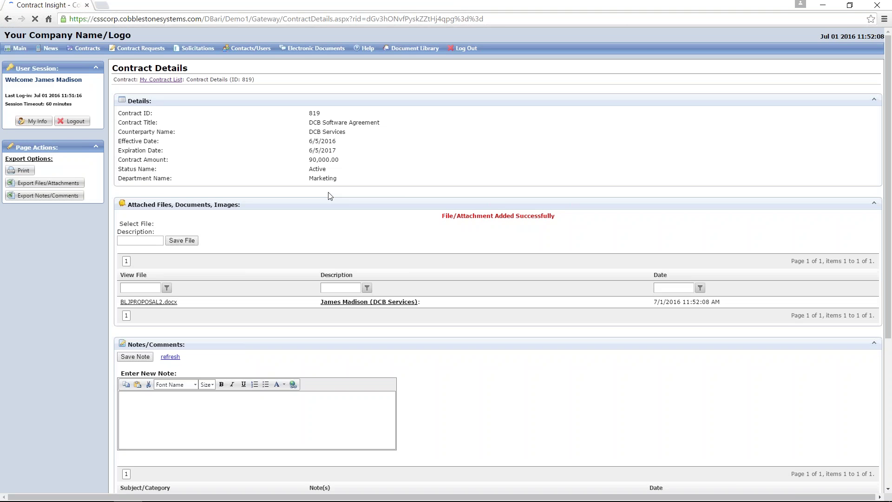
scroll(358, 237, "down", 3)
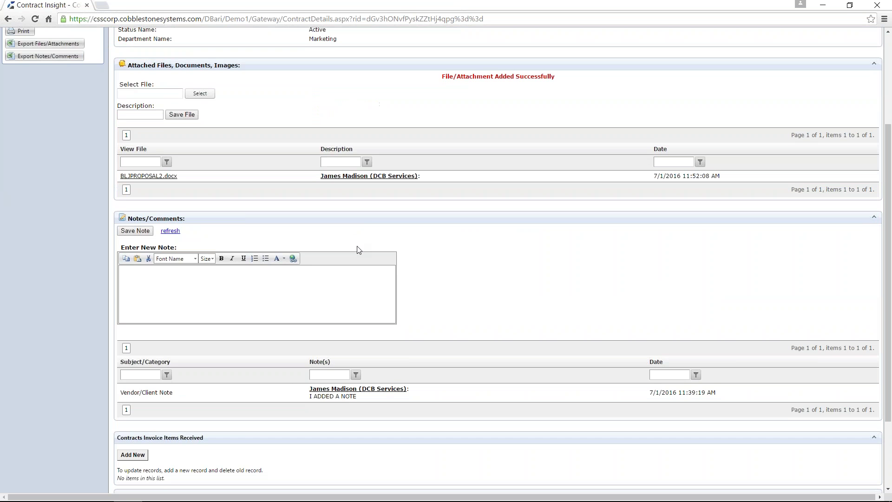
scroll(331, 252, "up", 3)
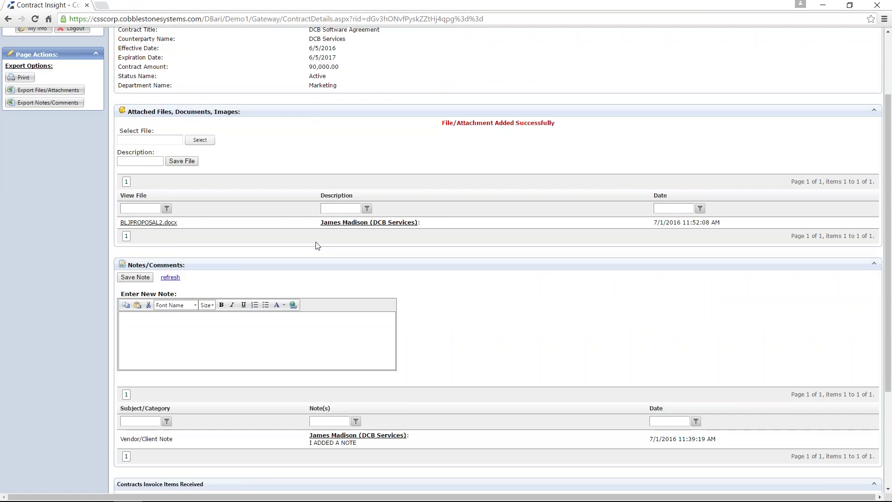
Step: Open the search list of all public contracts
mouse_move(82, 47)
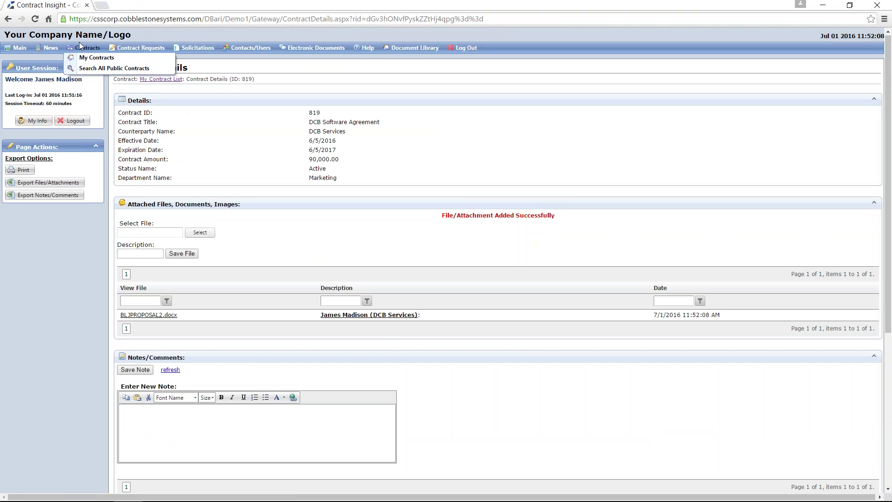
left_click(91, 71)
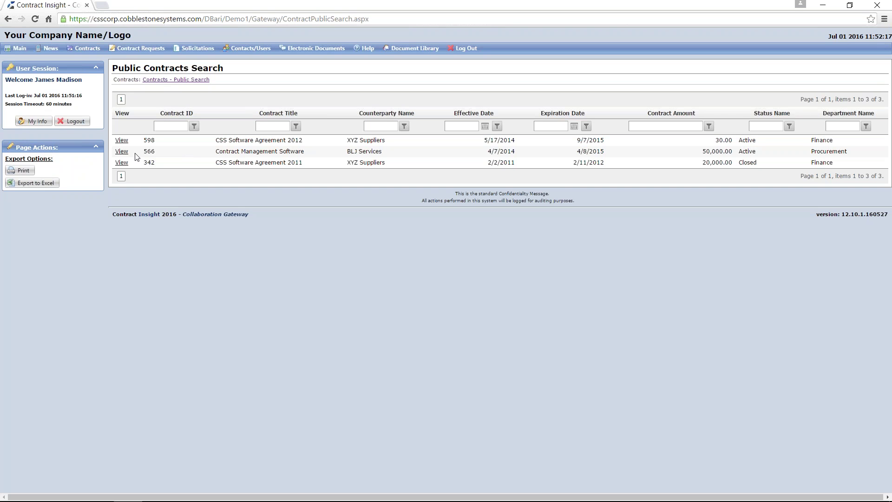
left_click_drag(137, 157, 121, 154)
left_click(122, 156)
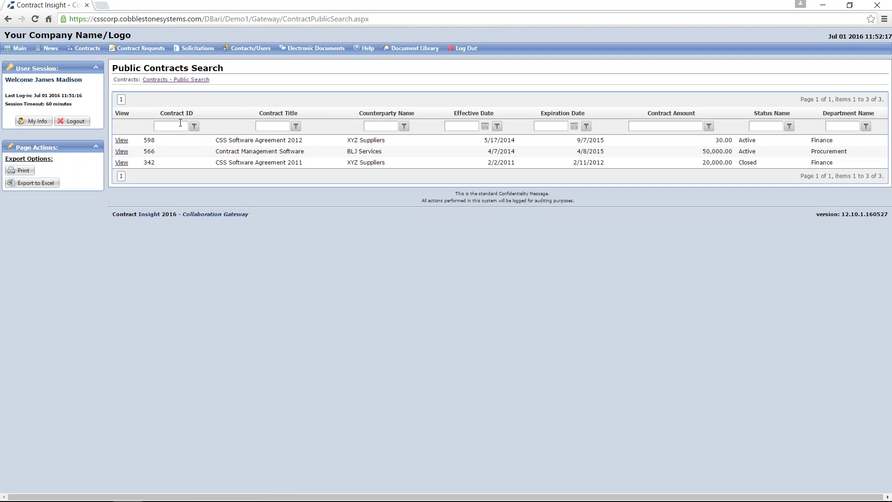
Step: Create a new contract request titled "Sample Request" with a request amount of 10,000.00
mouse_move(139, 49)
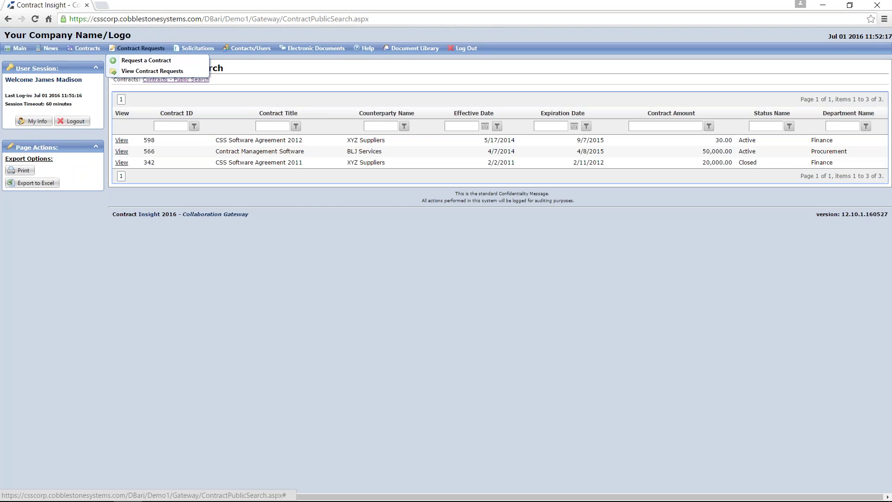
left_click(151, 60)
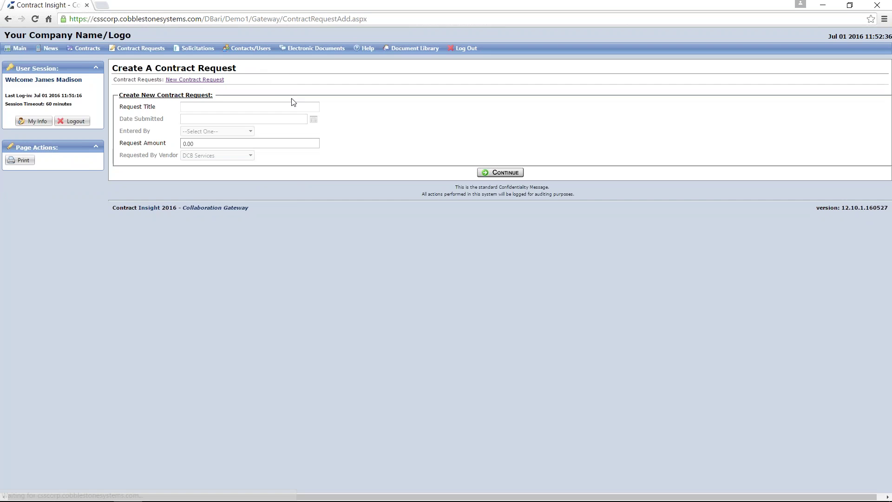
left_click(293, 106)
type("Sample")
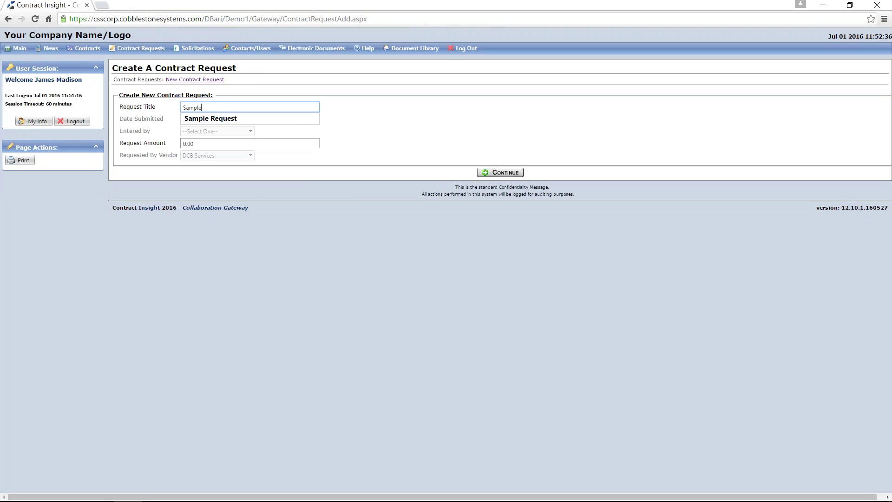
left_click(297, 118)
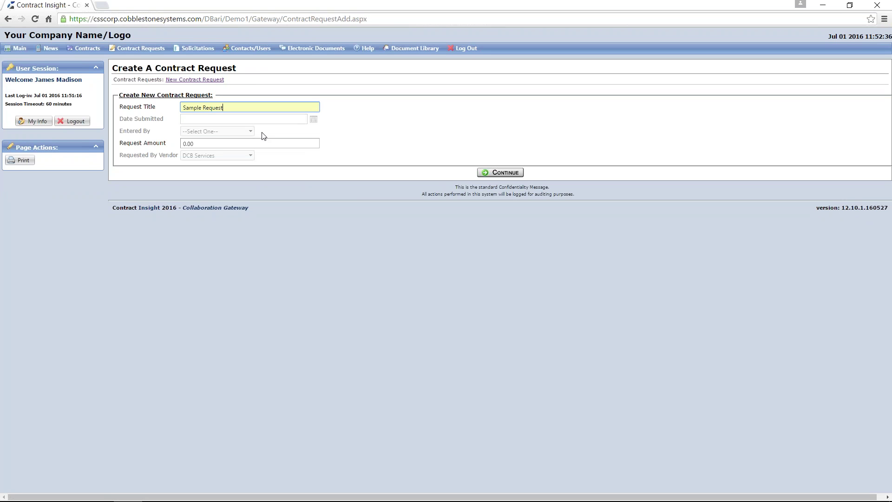
left_click(232, 142)
type("10")
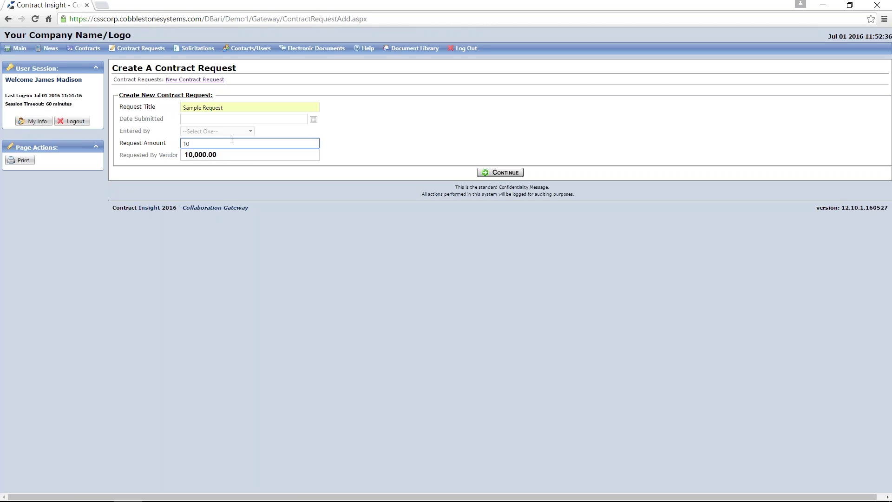
left_click(229, 154)
left_click(502, 171)
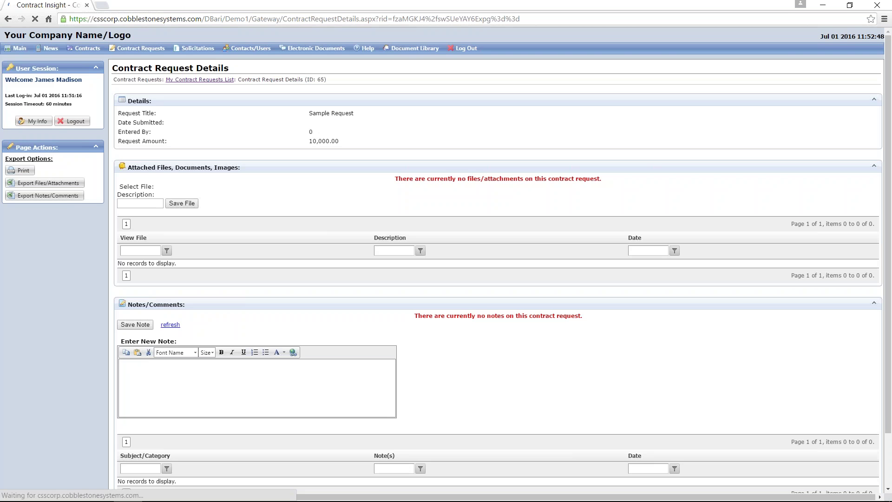
Step: Display the list of submitted contract requests
mouse_move(141, 48)
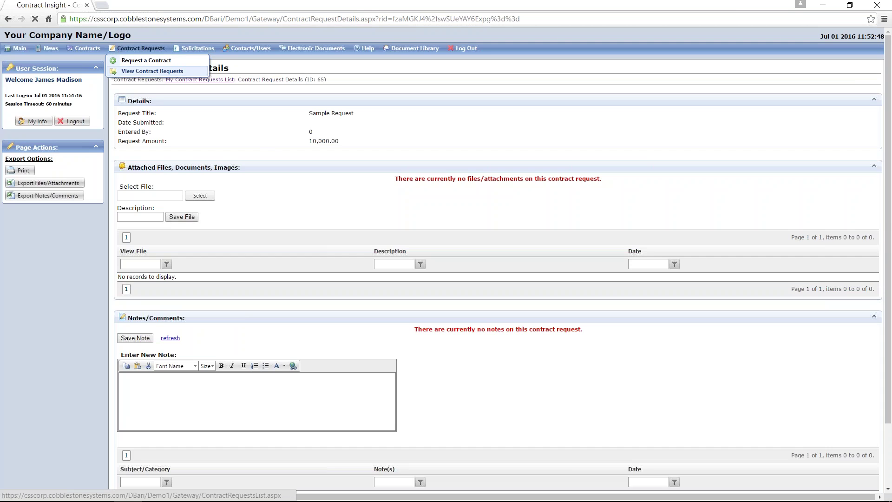
left_click(156, 71)
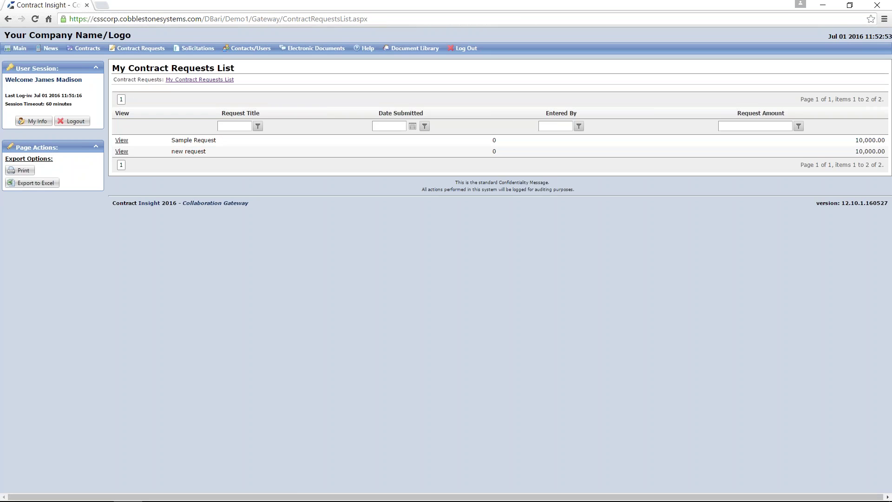
Step: Open the My Solicitations list and display the details of the Quote for Firewall solicitation
mouse_move(198, 48)
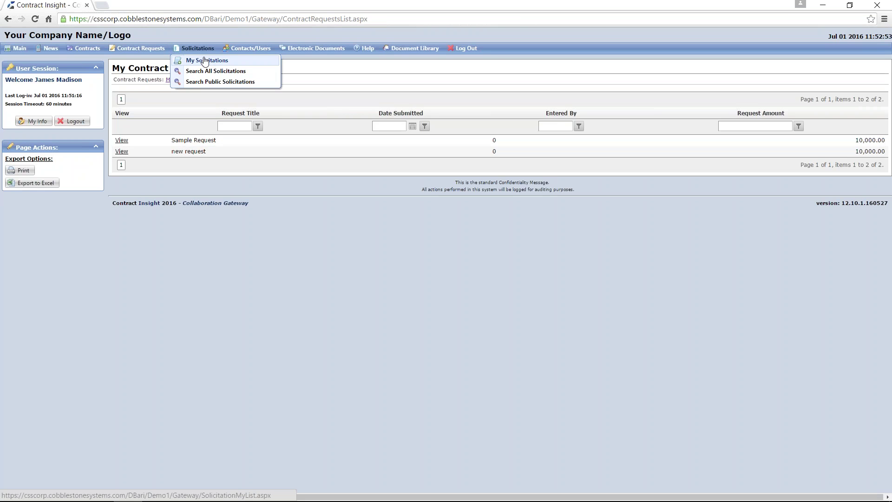
left_click(205, 61)
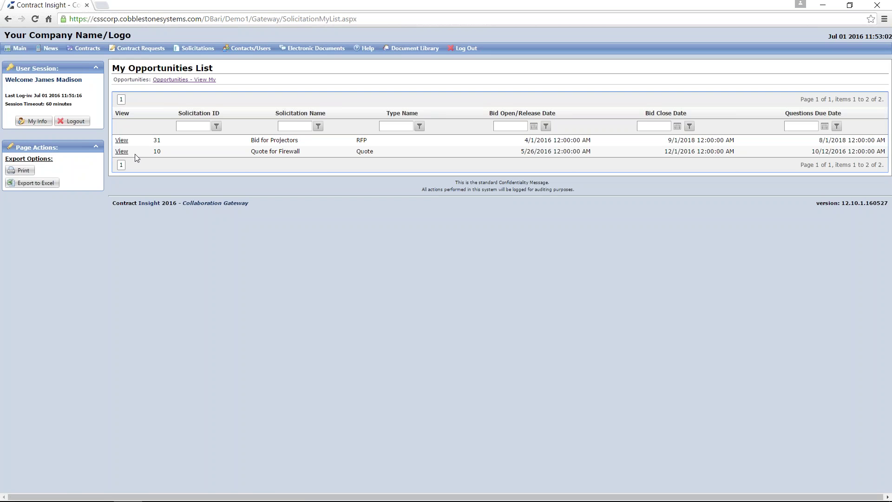
double_click(121, 152)
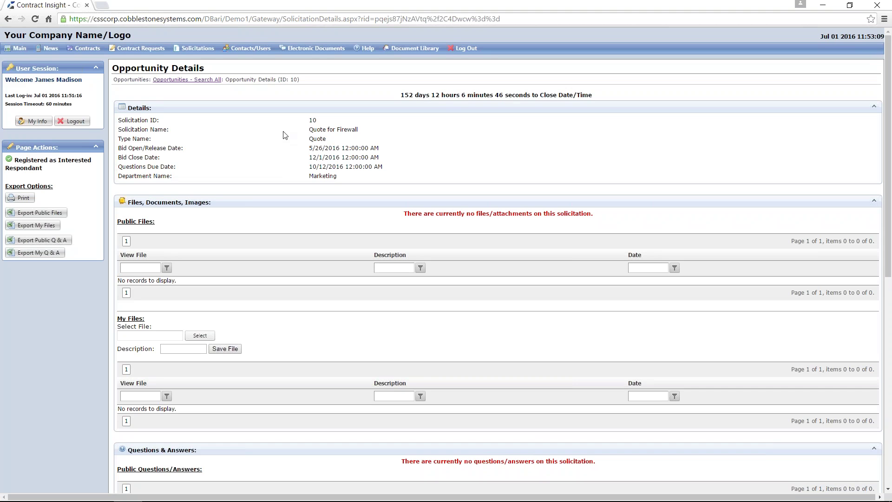
Step: Examine the Quote for Firewall solicitation's bid and question dates, its Questions & Answers section and its Files, Documents, Images section
left_click_drag(178, 148, 125, 149)
mouse_move(154, 156)
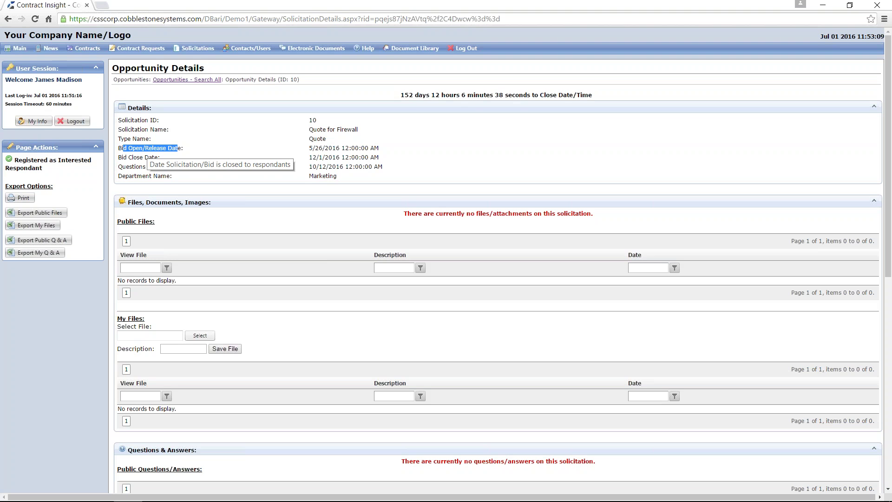
left_click(209, 177)
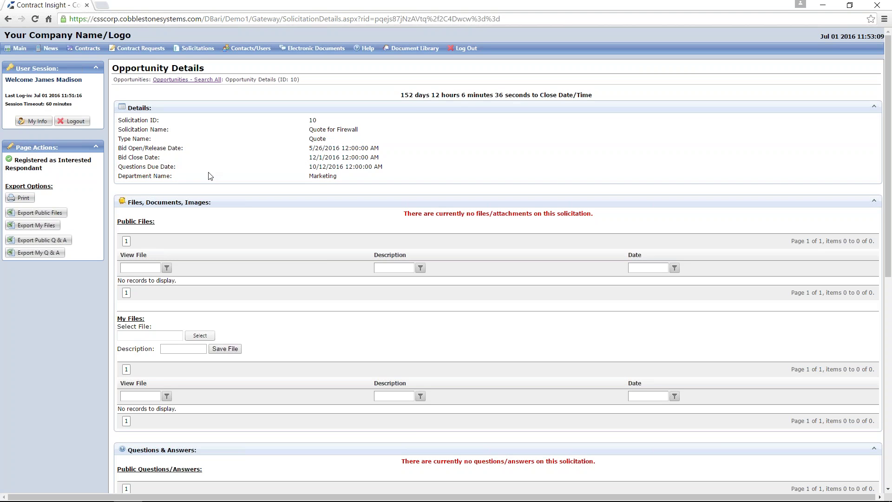
mouse_move(139, 157)
left_mouse_down()
mouse_move(129, 157)
mouse_move(149, 168)
mouse_move(135, 168)
left_mouse_up()
left_click(198, 178)
scroll(142, 439, "down", 6)
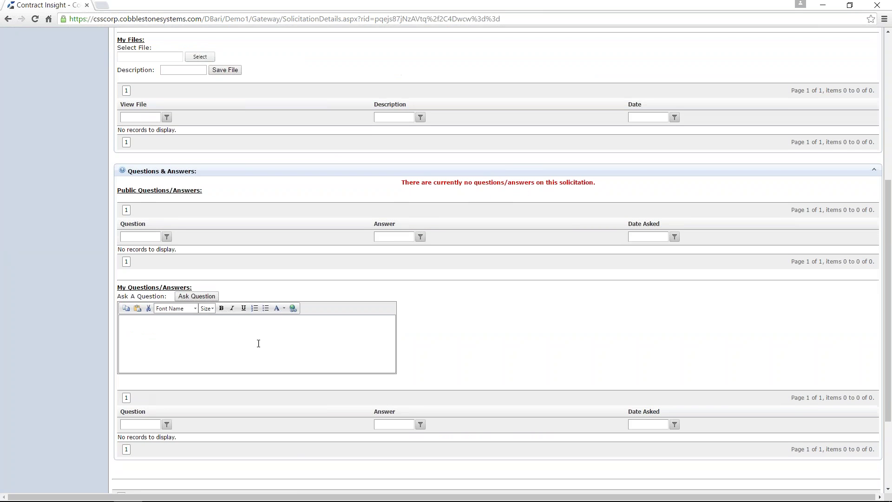
left_click_drag(128, 171, 188, 171)
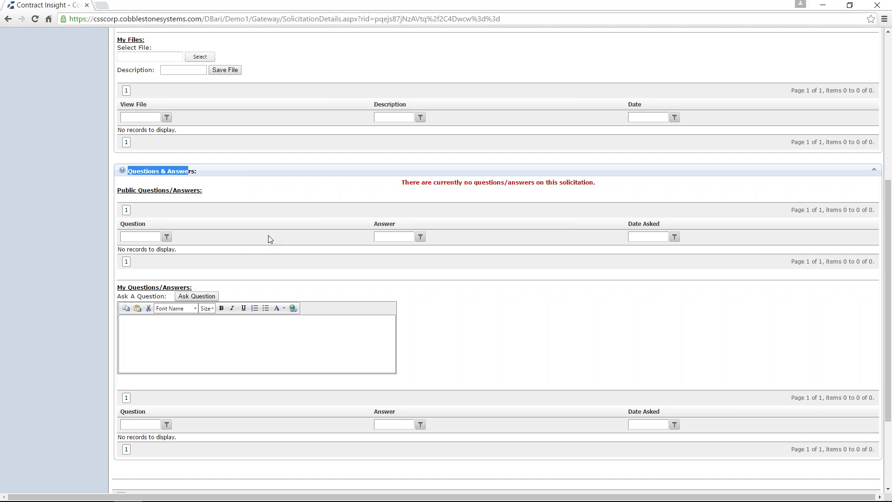
scroll(269, 235, "up", 1)
scroll(270, 240, "up", 5)
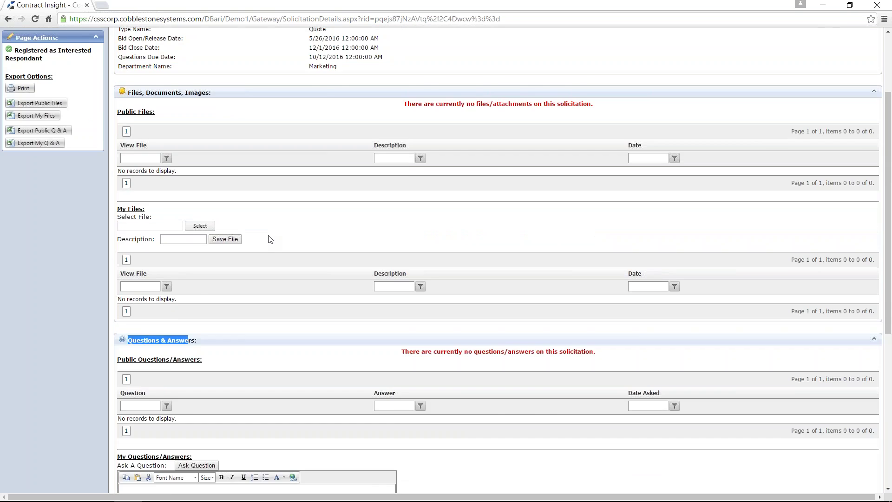
left_click_drag(130, 203, 189, 201)
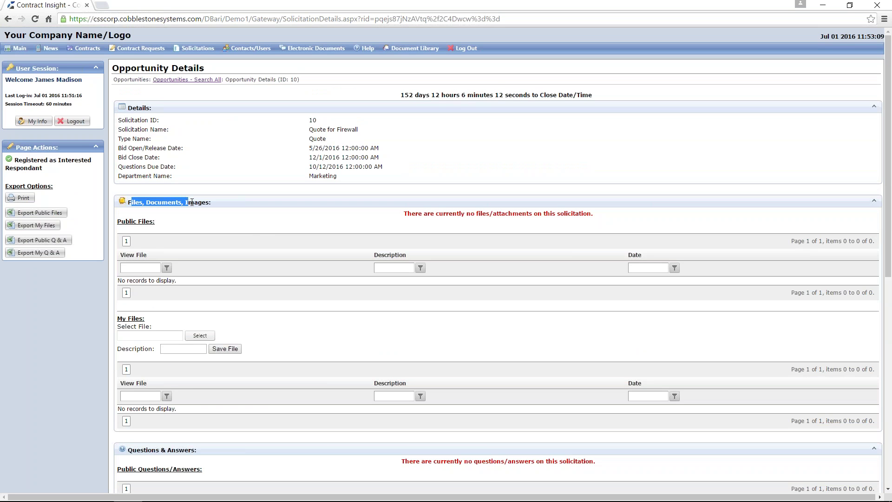
left_click(302, 207)
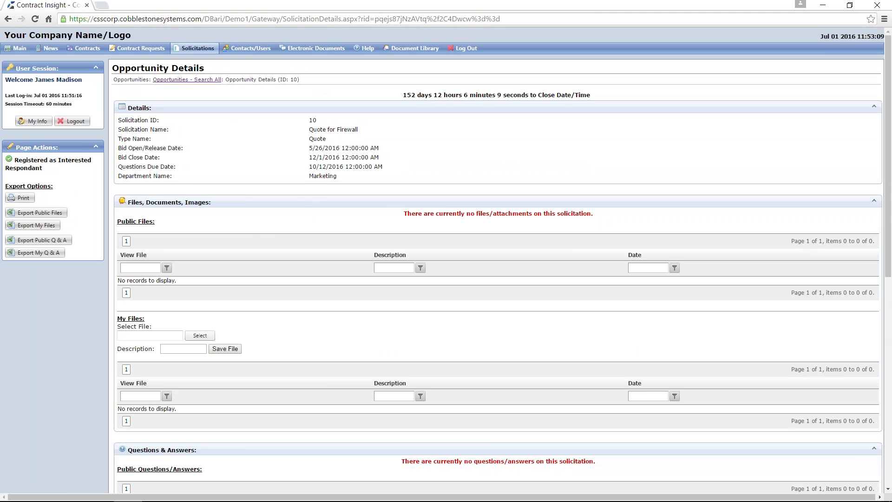
Step: Open the search list of all solicitations and point out the view link of RFP for Computers
mouse_move(197, 48)
left_click(208, 73)
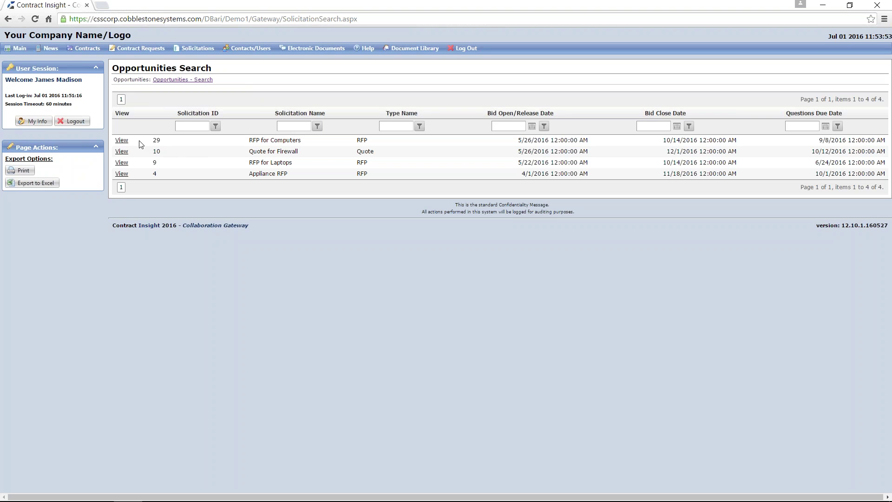
left_click_drag(140, 145, 117, 142)
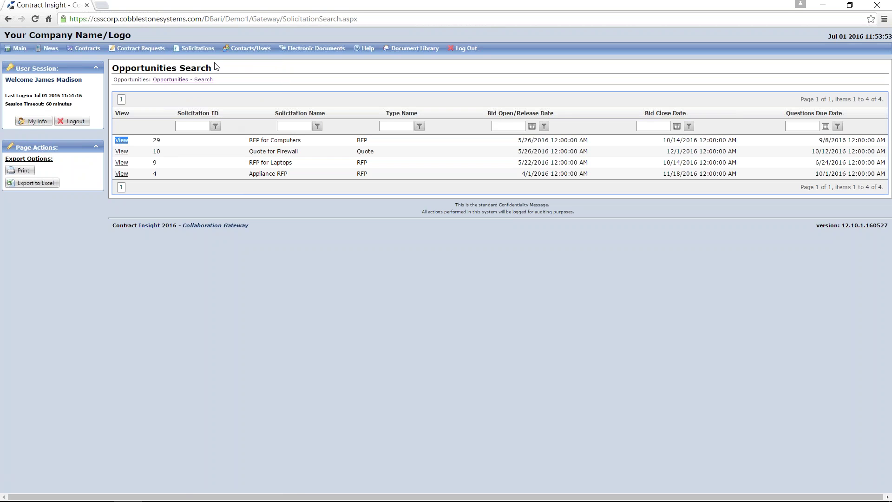
Step: Open the public solicitations search list and point out the view link of Appliance RFP
mouse_move(197, 48)
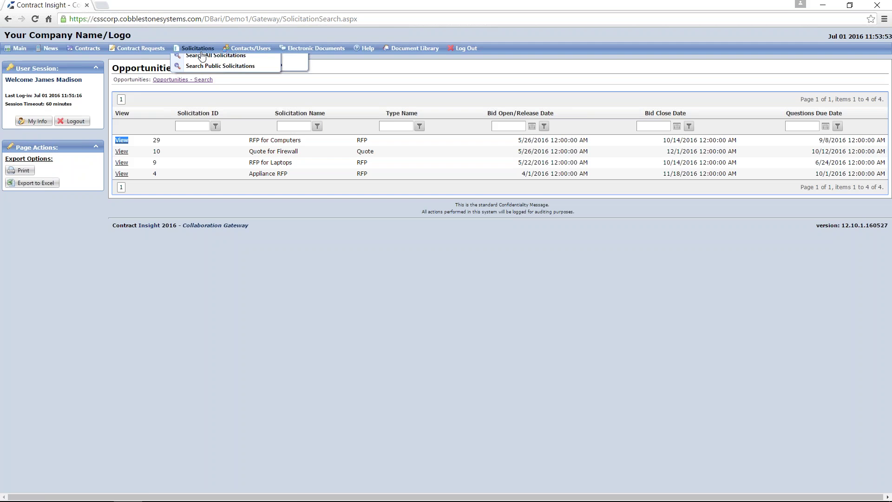
left_click(208, 82)
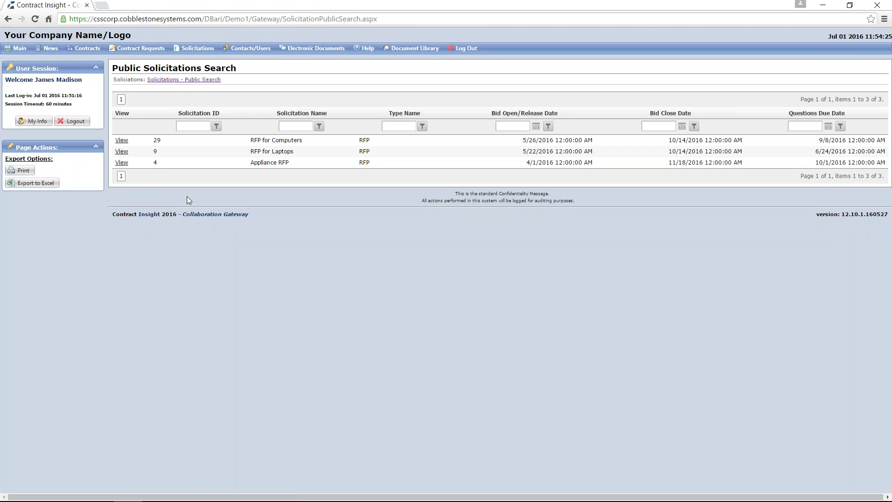
left_click_drag(134, 167, 114, 163)
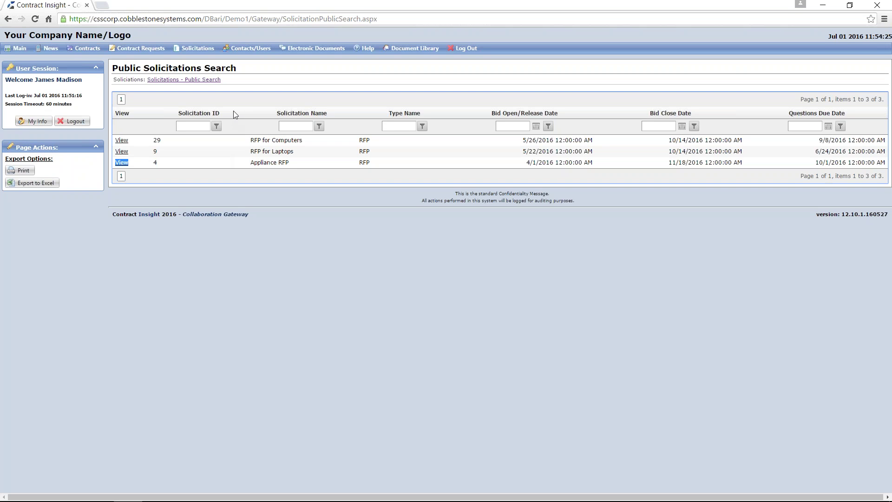
Step: Display the blank form for creating a new user account and the company's contact/user list
mouse_move(251, 48)
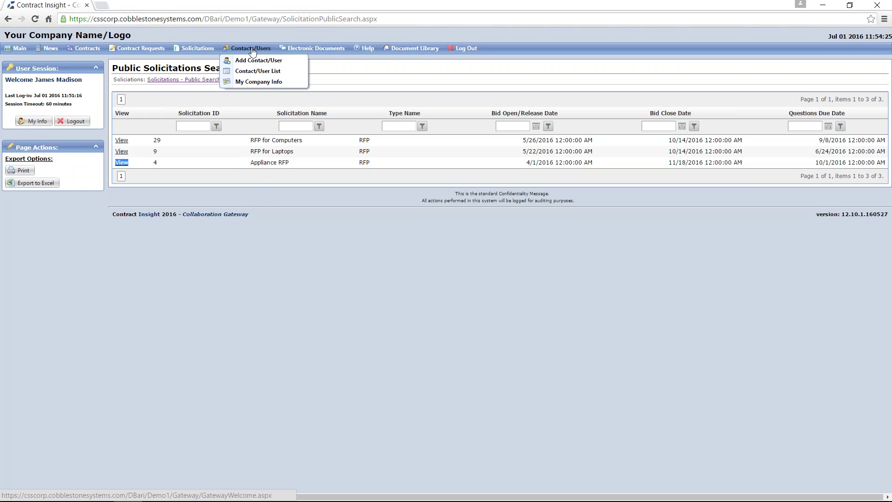
left_click(288, 62)
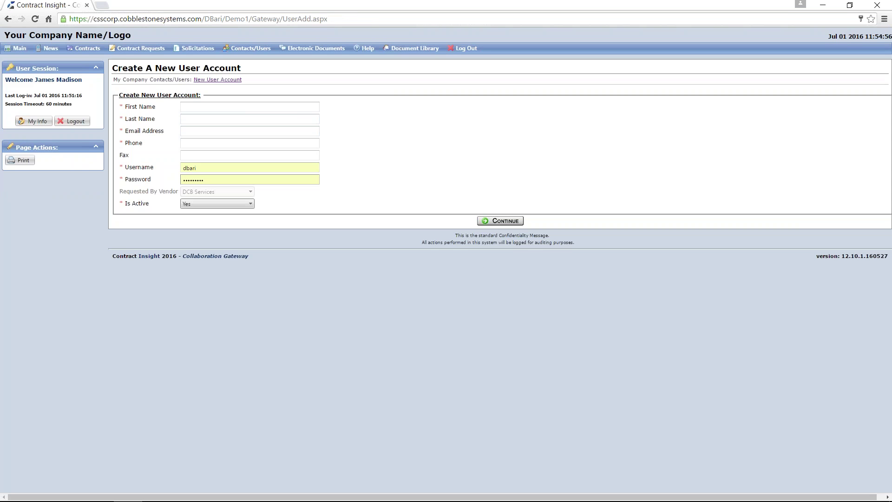
left_click_drag(250, 70, 197, 59)
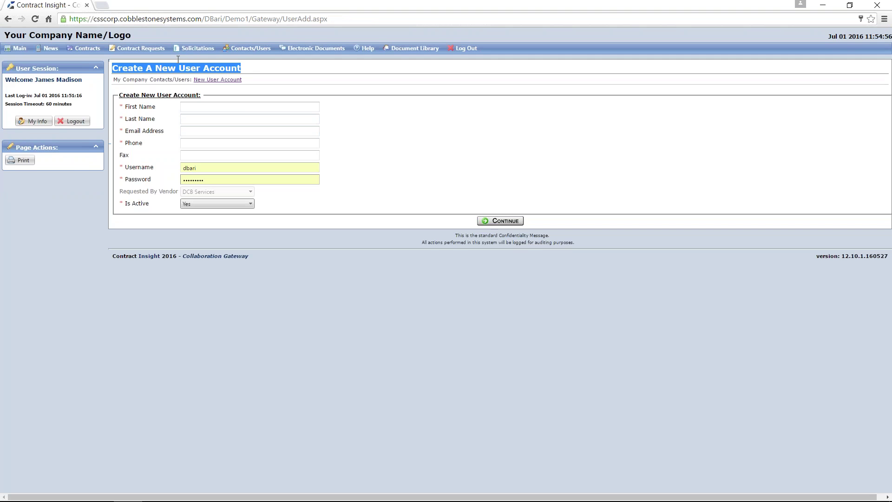
left_click(393, 144)
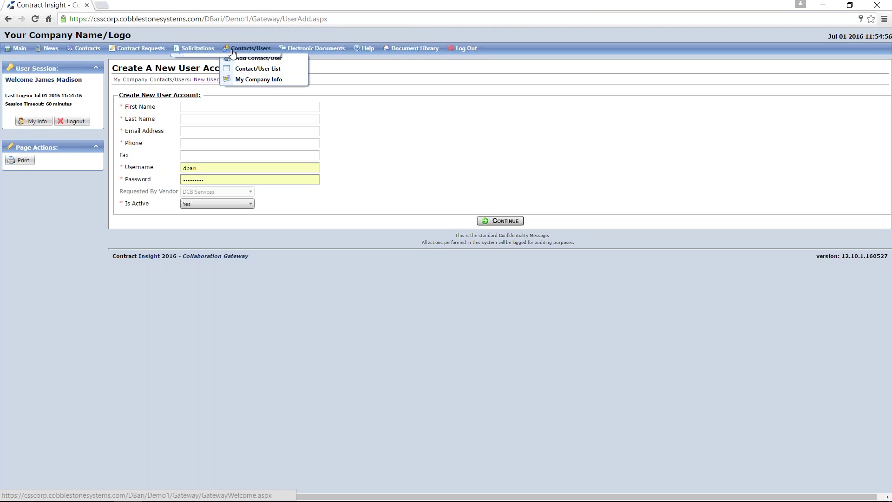
left_click(293, 77)
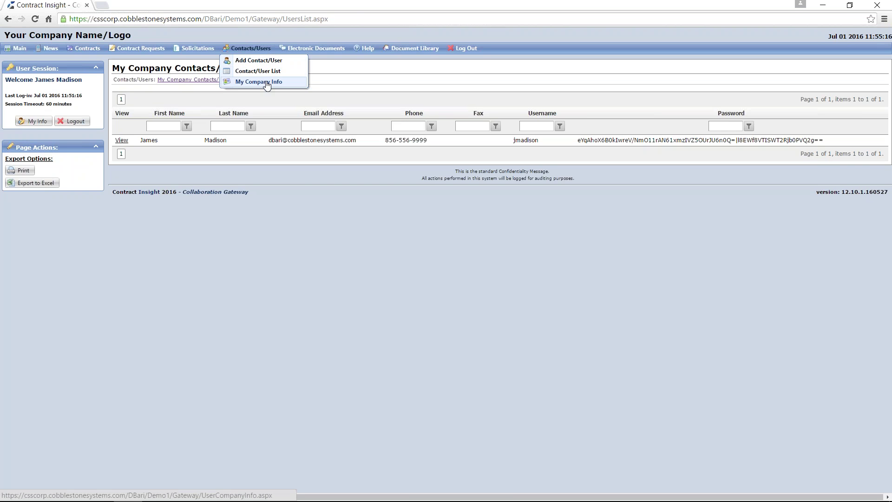
Step: Open the My Company Information page and review the company details and the attached files section
left_click(268, 83)
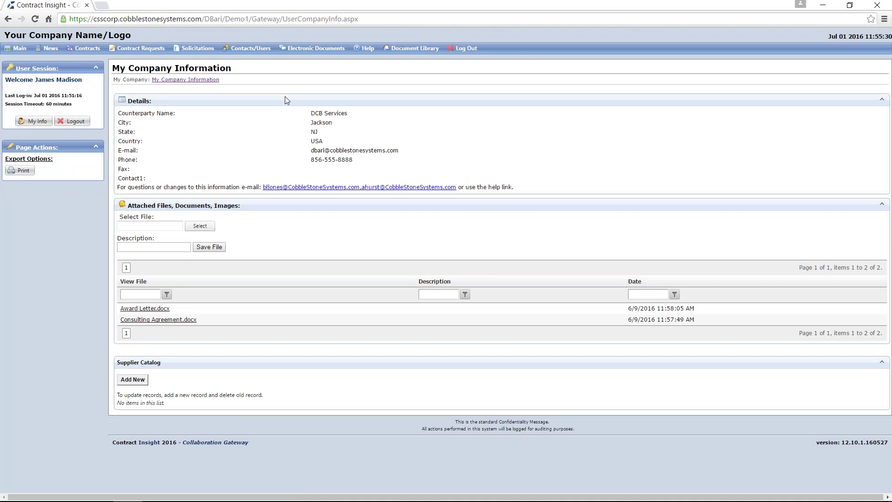
left_click_drag(250, 71, 182, 58)
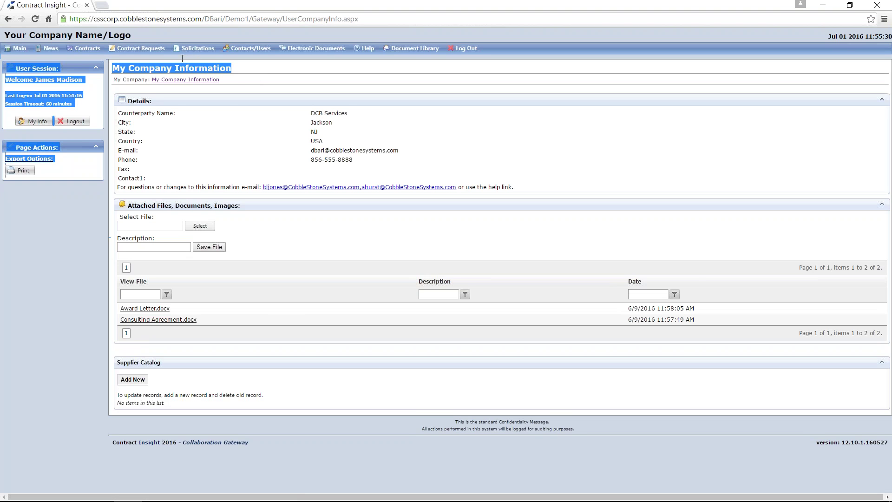
left_click(241, 136)
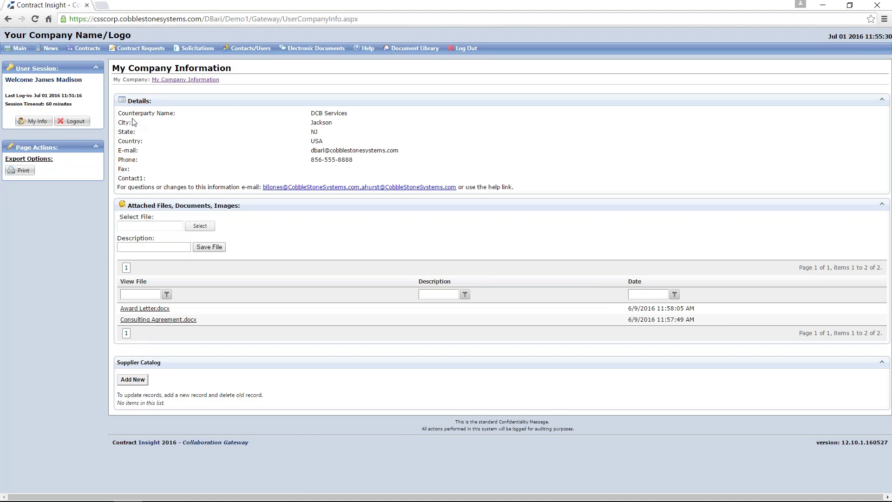
left_click_drag(124, 113, 146, 180)
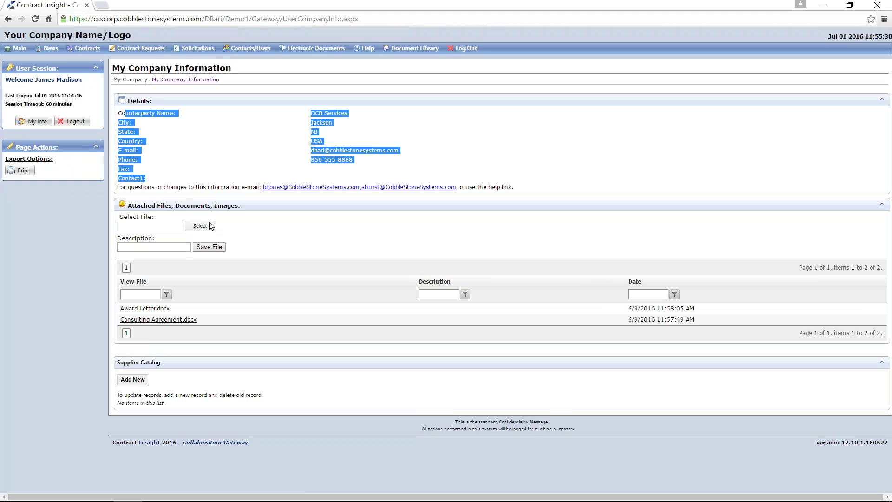
left_click_drag(246, 221, 173, 207)
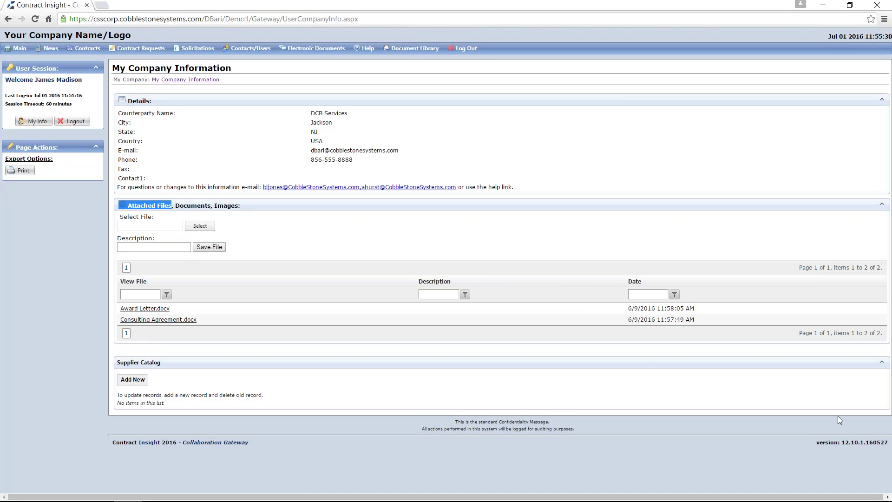